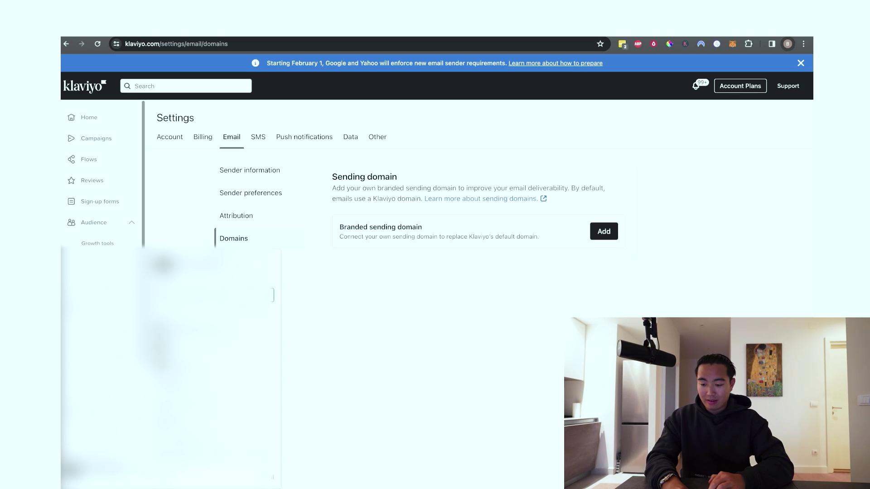
- Open Sender information > Domains and start adding a branded sending domain
{"action": "left_click", "coordinate": [233, 133]}
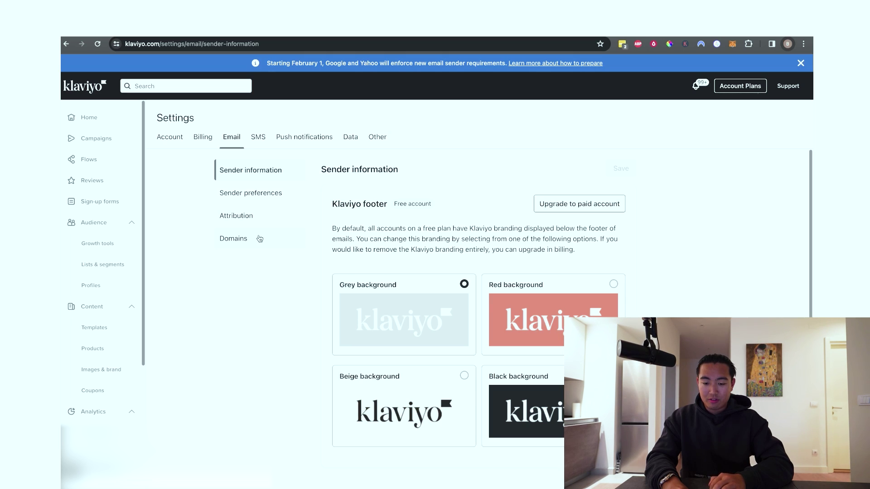
{"action": "left_click", "coordinate": [259, 239]}
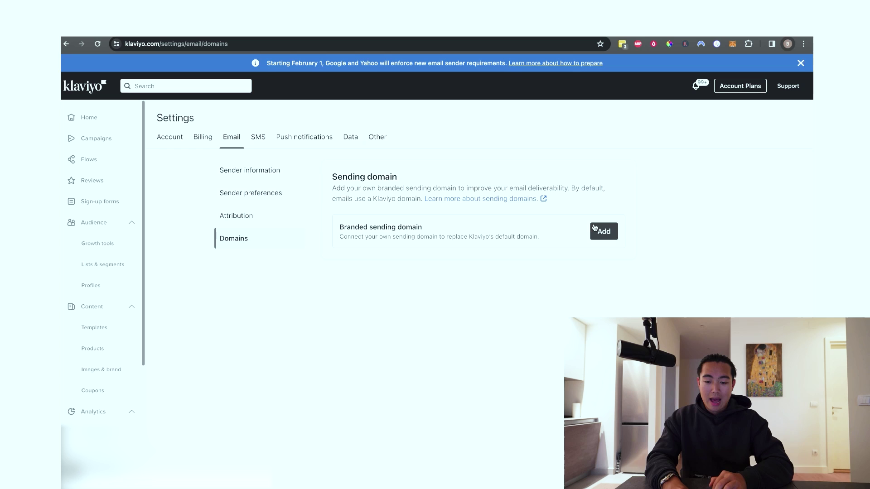
{"action": "left_click", "coordinate": [598, 229]}
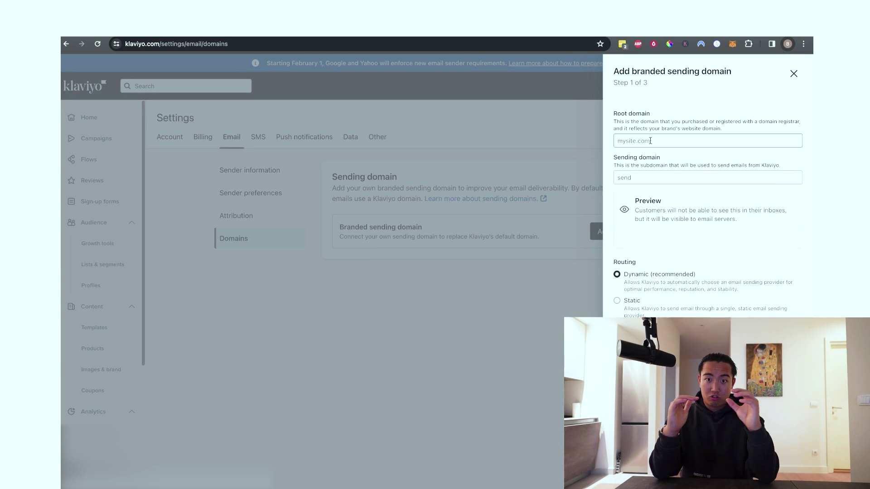
- Look up gymshark.com in a new browser tab, then close that tab
{"action": "key", "text": "ctrl+t"}
{"action": "type", "text": "g"}
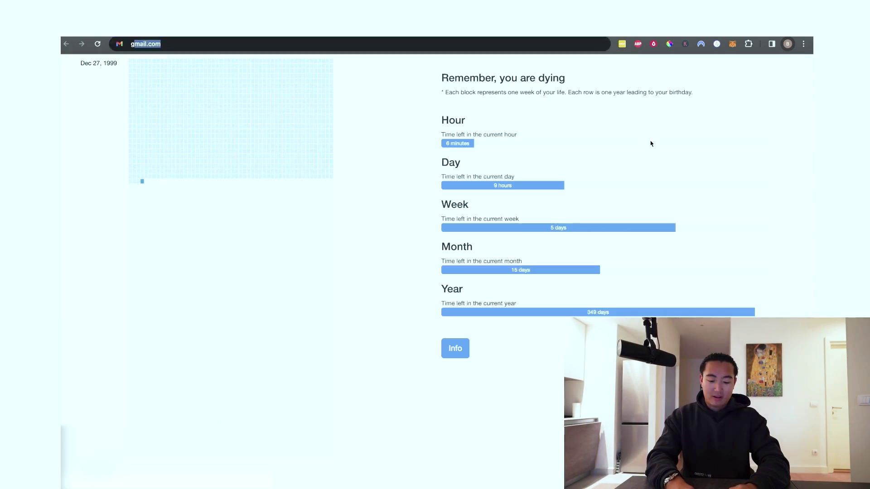
{"action": "type", "text": "ymshark"}
{"action": "key", "text": "Return"}
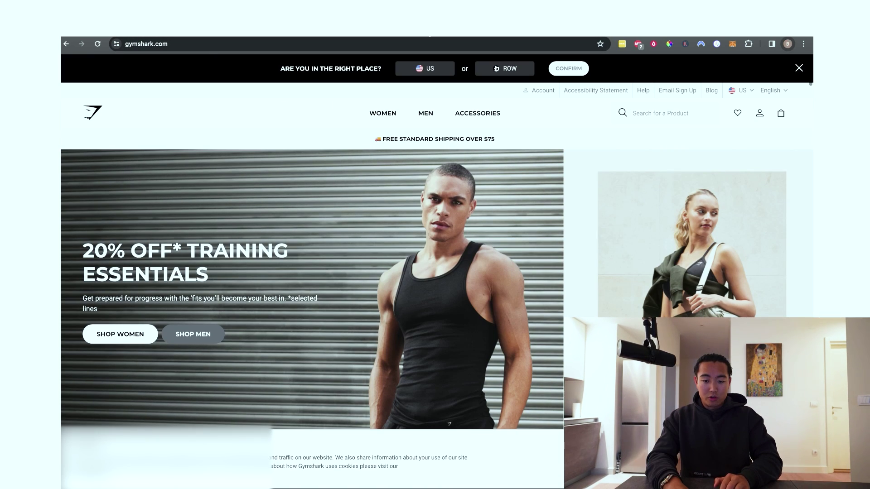
{"action": "key", "text": "ctrl+w"}
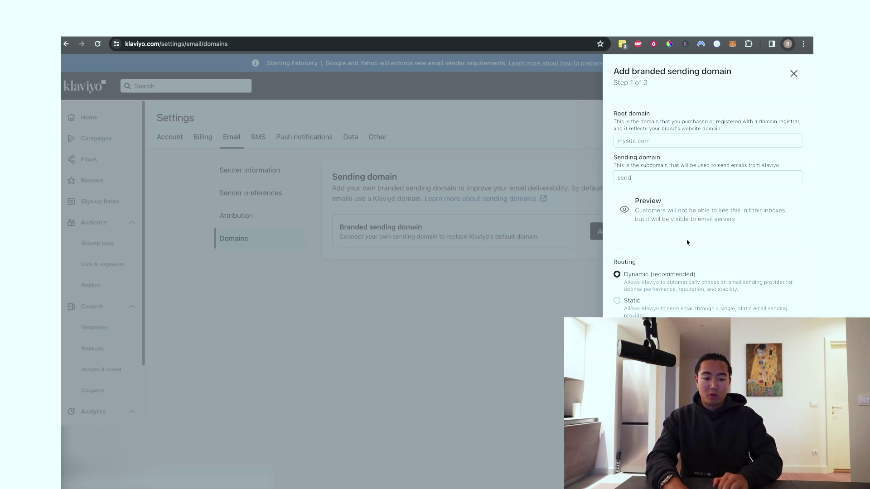
- Enter root domain plthora.com and sending domain hello, then continue to step 2
{"action": "left_click", "coordinate": [651, 136]}
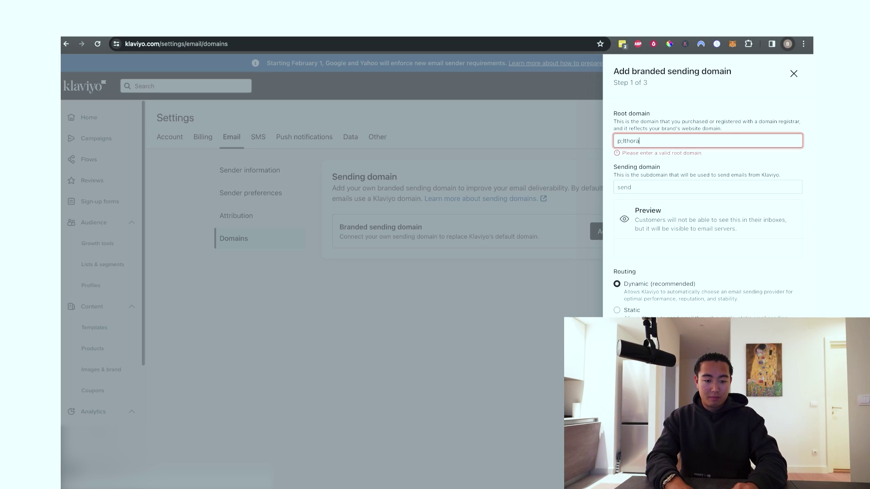
{"action": "type", "text": "plthora.com"}
{"action": "left_click", "coordinate": [650, 177]}
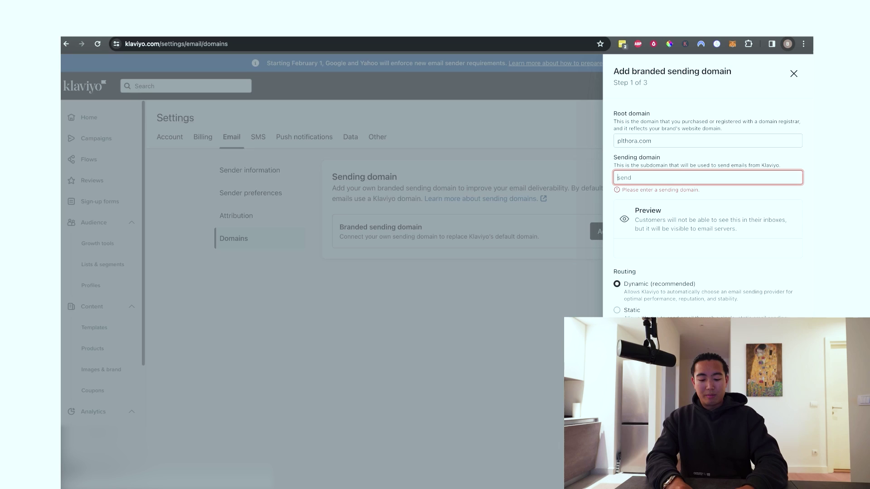
{"action": "type", "text": "hello"}
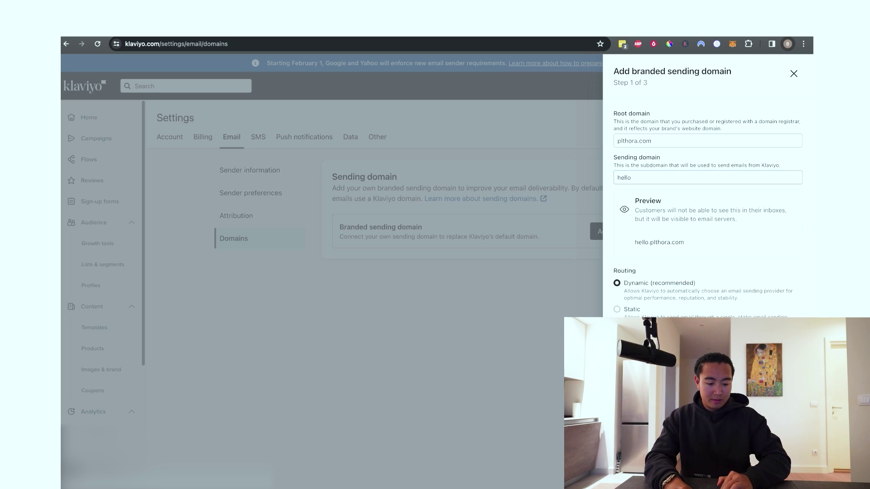
{"action": "key", "text": "Return"}
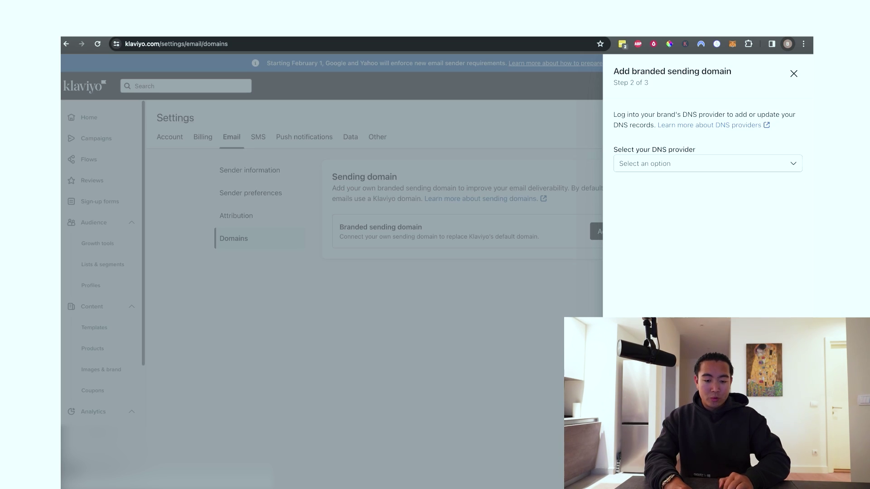
- Choose Google Domains as the DNS provider and select the listed NS record table
{"action": "left_click", "coordinate": [666, 159]}
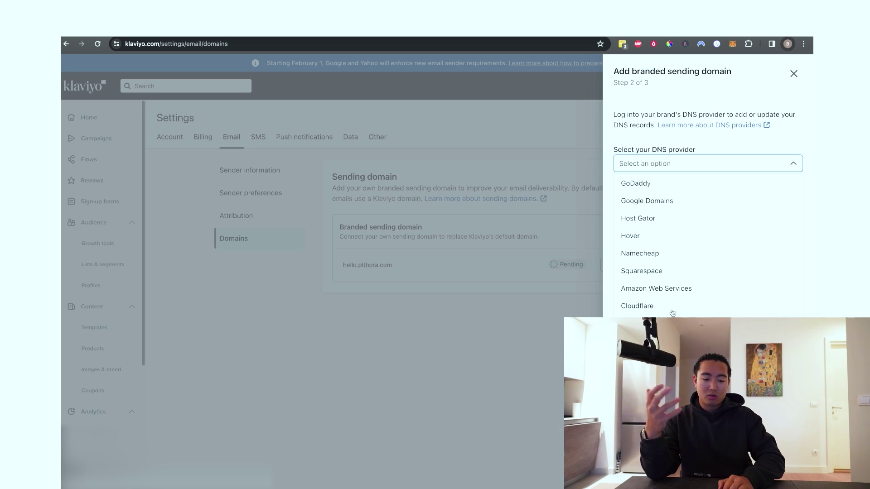
{"action": "left_click", "coordinate": [678, 206]}
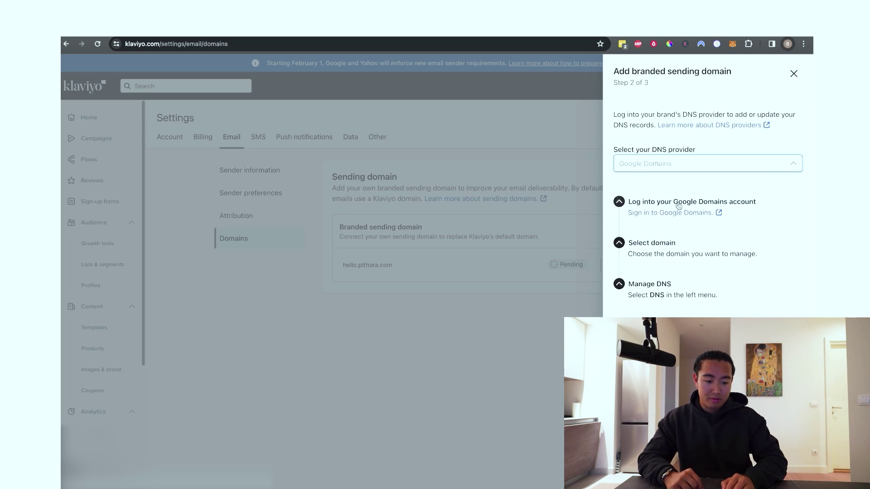
{"action": "left_click_drag", "start_coordinate": [622, 155], "coordinate": [771, 326]}
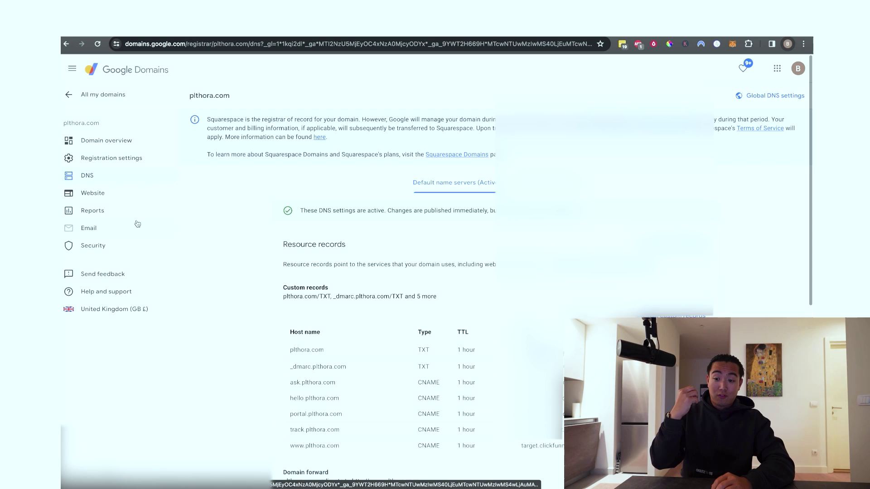
- Scroll to plthora.com's custom records in Google Domains and switch them to edit mode
{"action": "scroll", "coordinate": [445, 284], "scroll_direction": "down", "scroll_amount": 1}
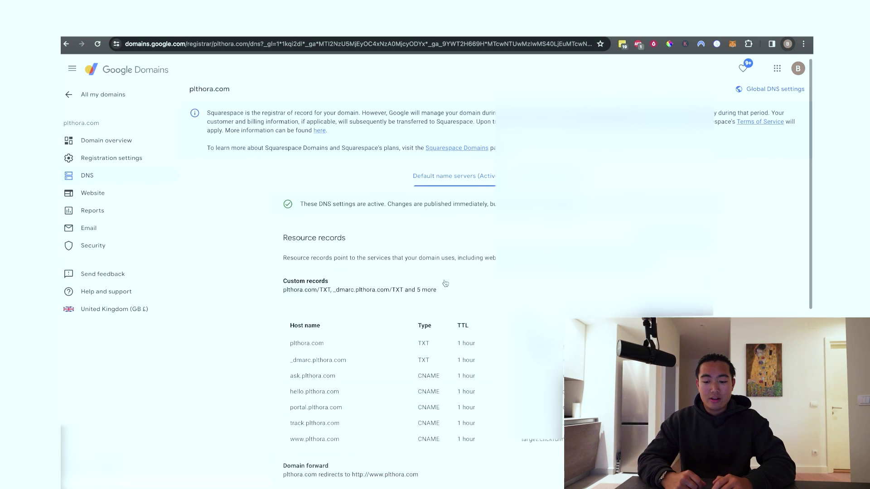
{"action": "scroll", "coordinate": [445, 284], "scroll_direction": "down", "scroll_amount": 3}
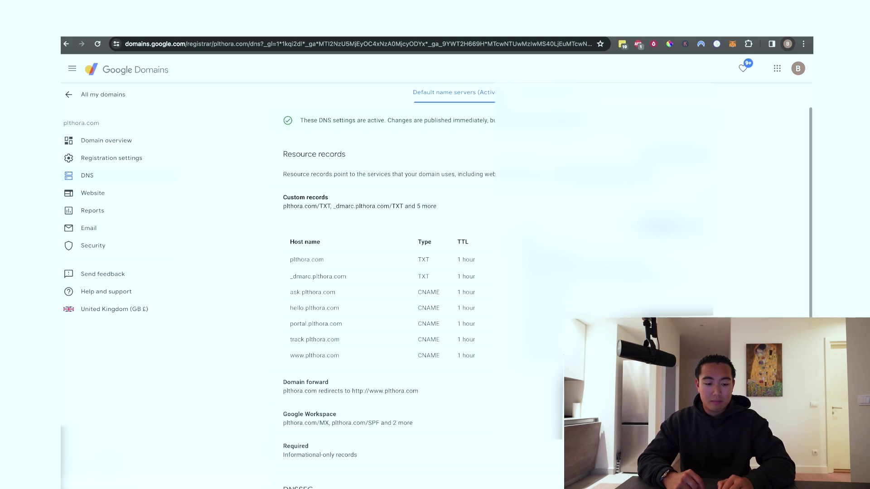
{"action": "left_click", "coordinate": [306, 260]}
{"action": "scroll", "coordinate": [444, 237], "scroll_direction": "down", "scroll_amount": 5}
{"action": "scroll", "coordinate": [445, 237], "scroll_direction": "up", "scroll_amount": 3}
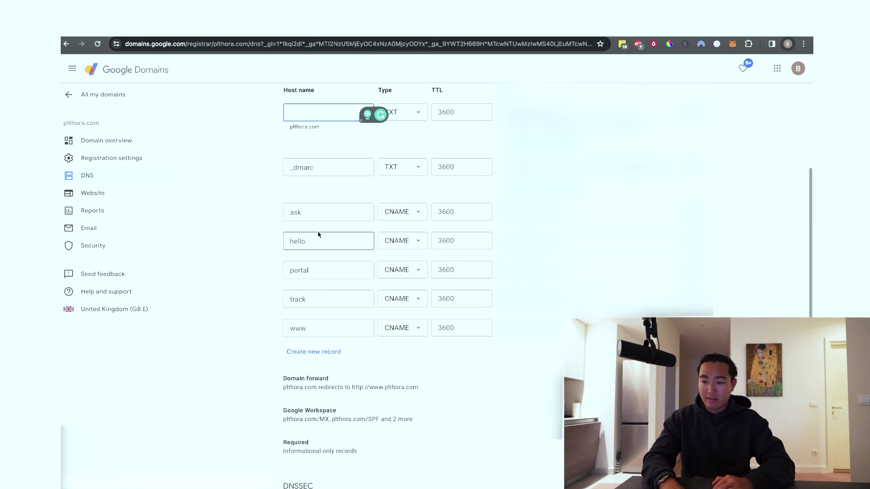
- Back in Klaviyo, replace the hello sending subdomain with community and continue to the NS records
{"action": "key", "text": "ctrl+Tab"}
{"action": "left_click", "coordinate": [770, 471]}
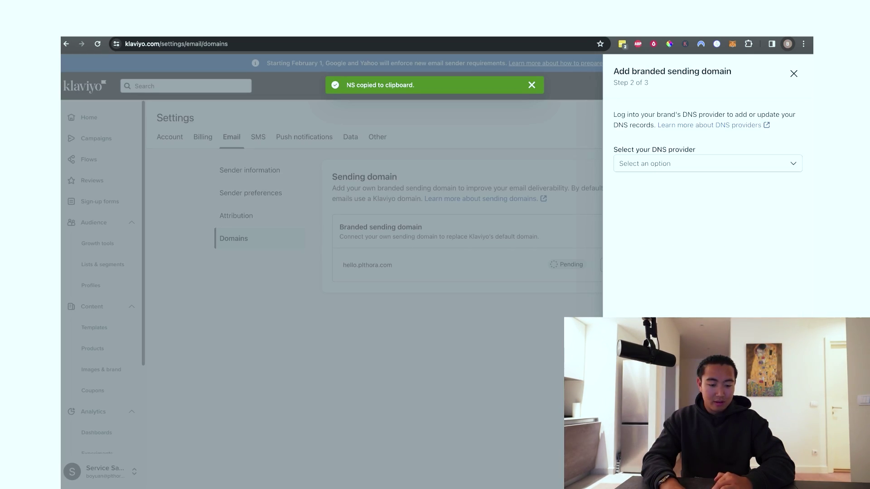
{"action": "left_click", "coordinate": [770, 471]}
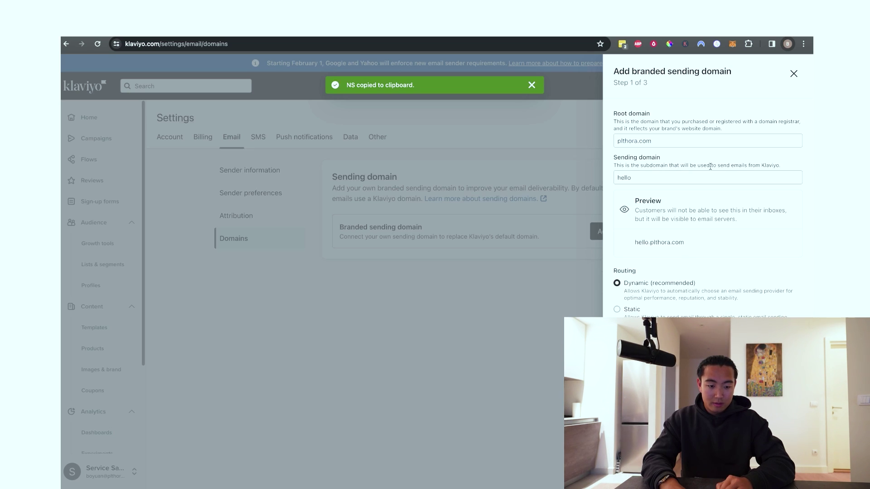
{"action": "left_click", "coordinate": [653, 174]}
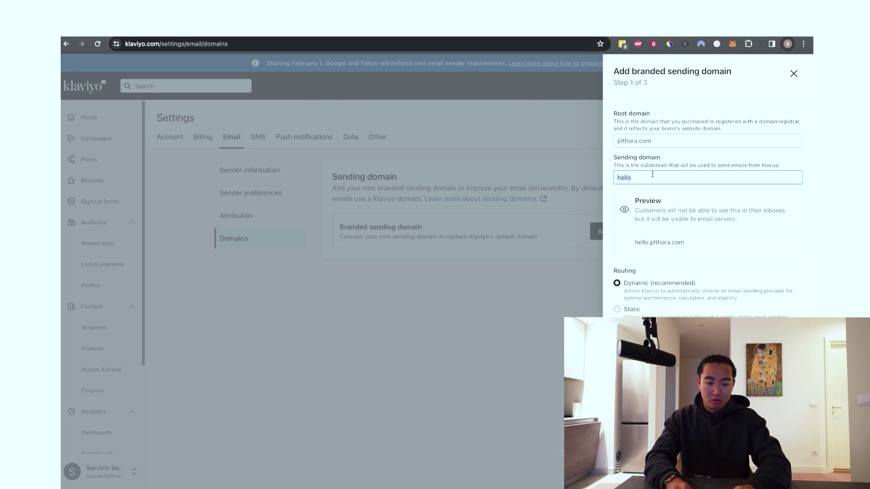
{"action": "type", "text": "community"}
{"action": "key", "text": "Return"}
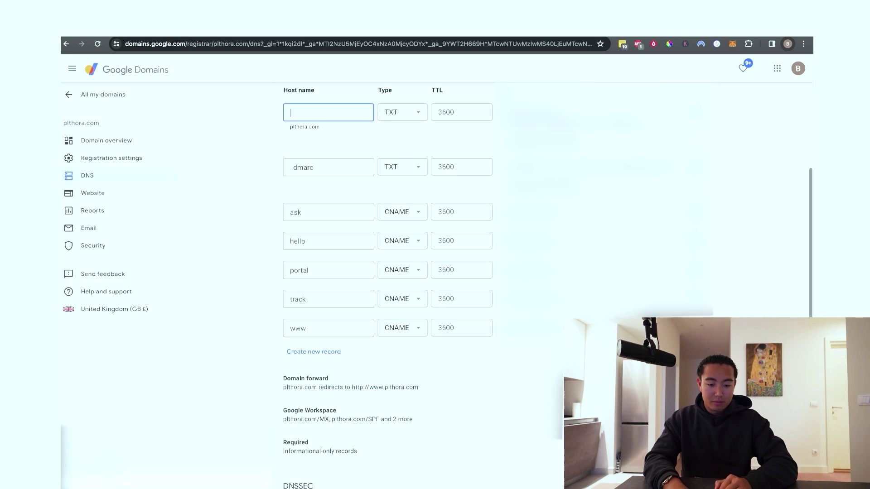
- Create a new custom record of type NS with host community
{"action": "scroll", "coordinate": [323, 271], "scroll_direction": "down", "scroll_amount": 2}
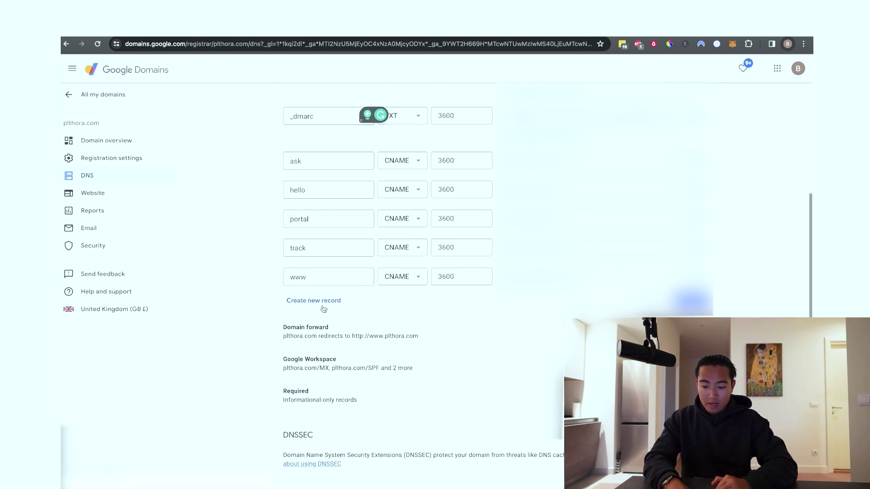
{"action": "left_click", "coordinate": [322, 303]}
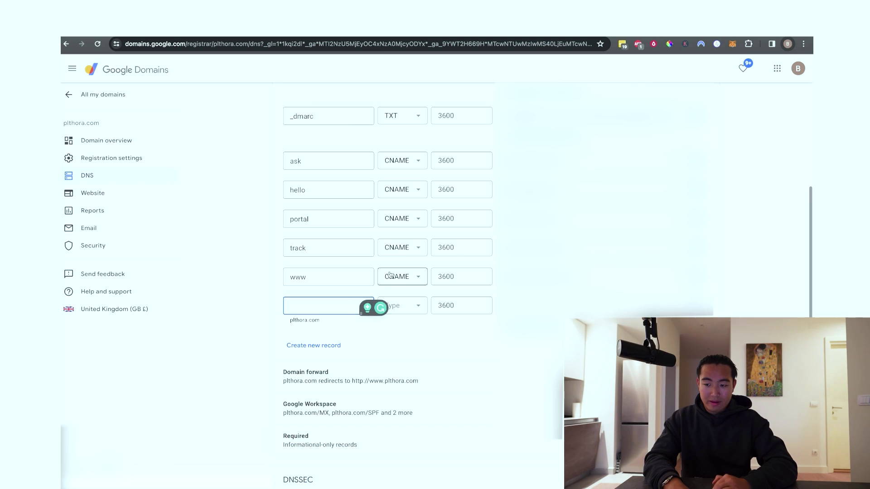
{"action": "left_click", "coordinate": [677, 232]}
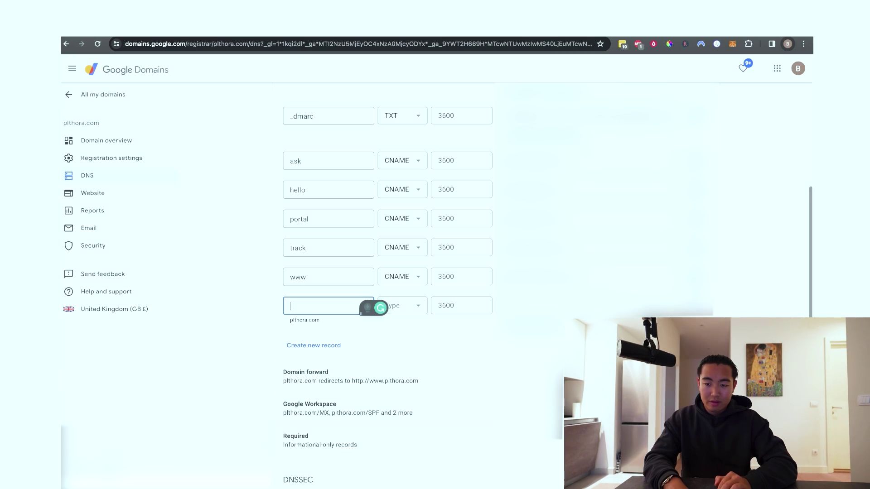
{"action": "left_click", "coordinate": [402, 306]}
{"action": "scroll", "coordinate": [401, 352], "scroll_direction": "down", "scroll_amount": 5}
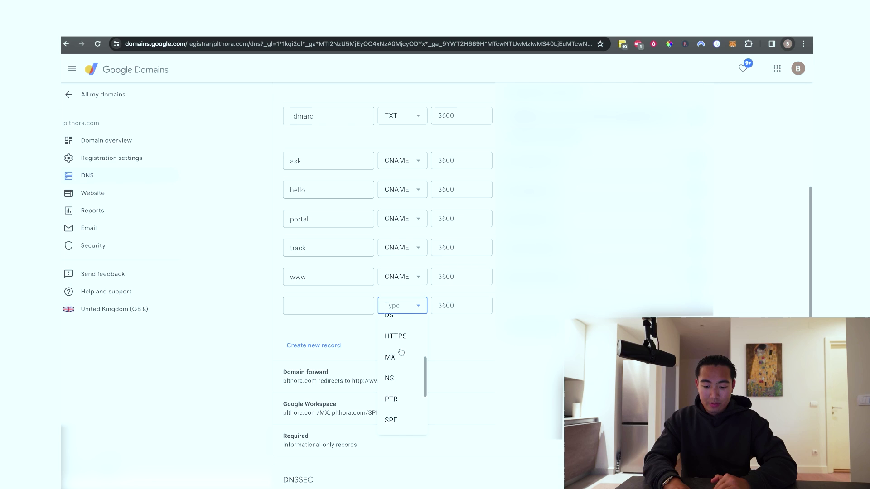
{"action": "scroll", "coordinate": [401, 352], "scroll_direction": "up", "scroll_amount": 1}
{"action": "left_click", "coordinate": [399, 340]}
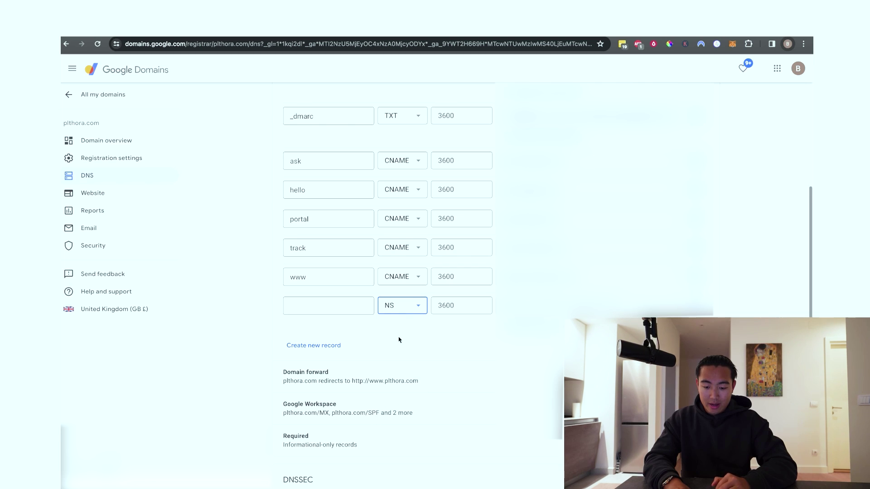
{"action": "left_click", "coordinate": [333, 301]}
{"action": "type", "text": "com"}
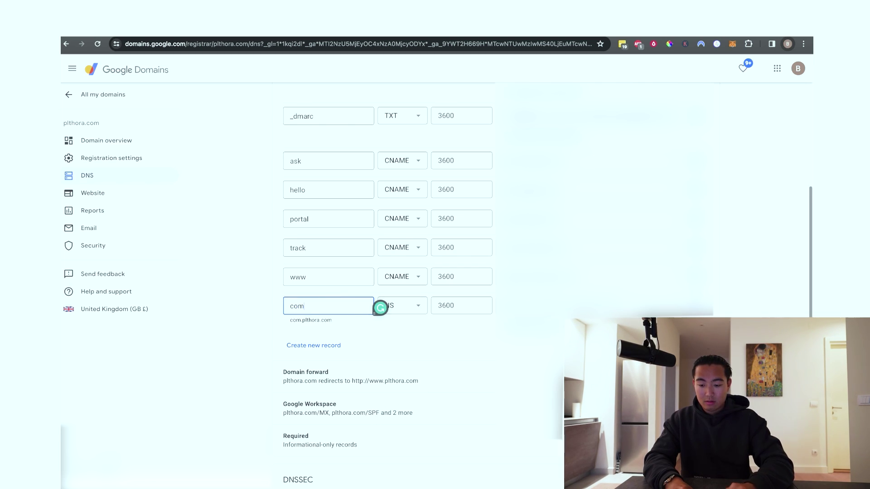
{"action": "type", "text": "munity"}
{"action": "left_click", "coordinate": [459, 311]}
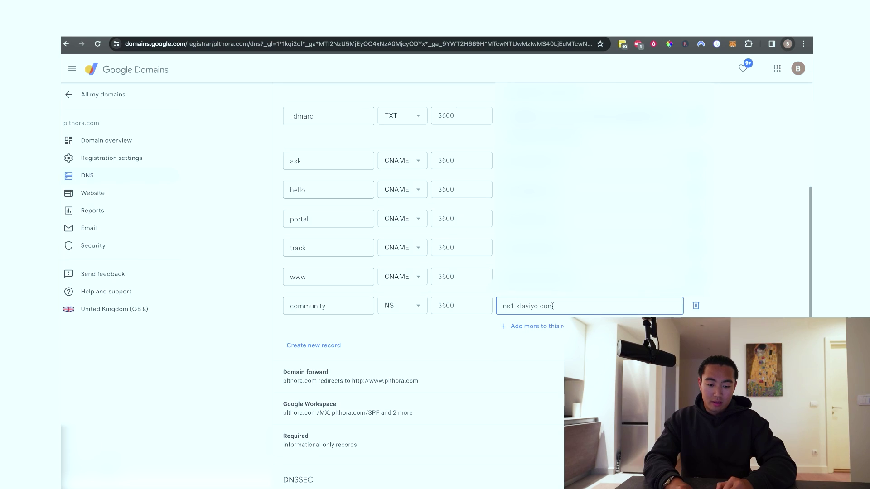
- Add ns2, ns3 and ns4.klaviyo.com as further name servers on the community record
{"action": "left_click", "coordinate": [537, 327]}
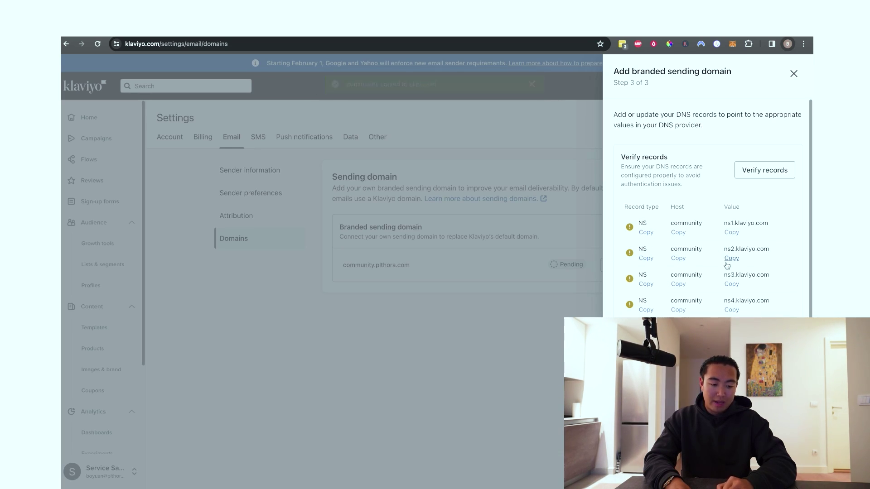
{"action": "left_click", "coordinate": [726, 264]}
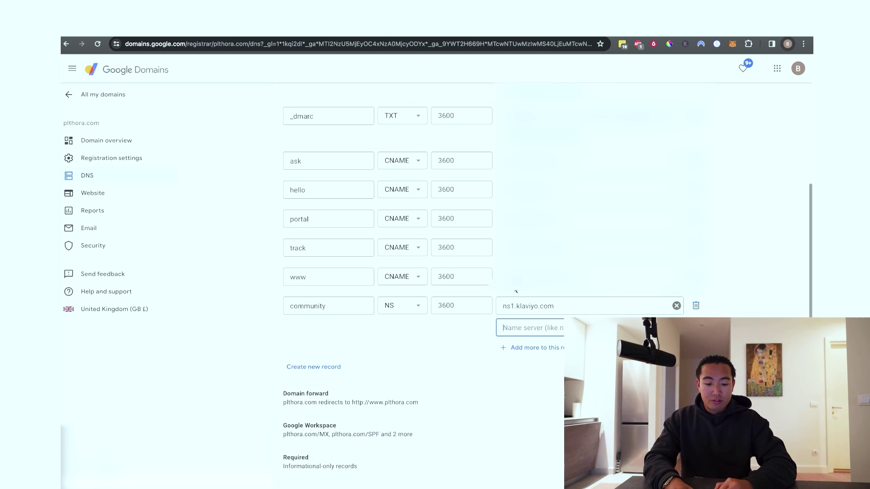
{"action": "key", "text": "ctrl+v"}
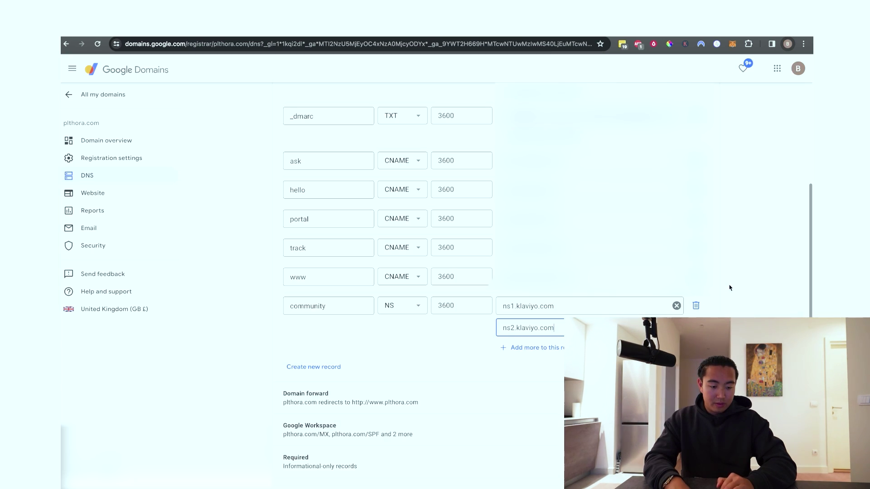
{"action": "left_click", "coordinate": [532, 348]}
{"action": "key", "text": "ctrl+v"}
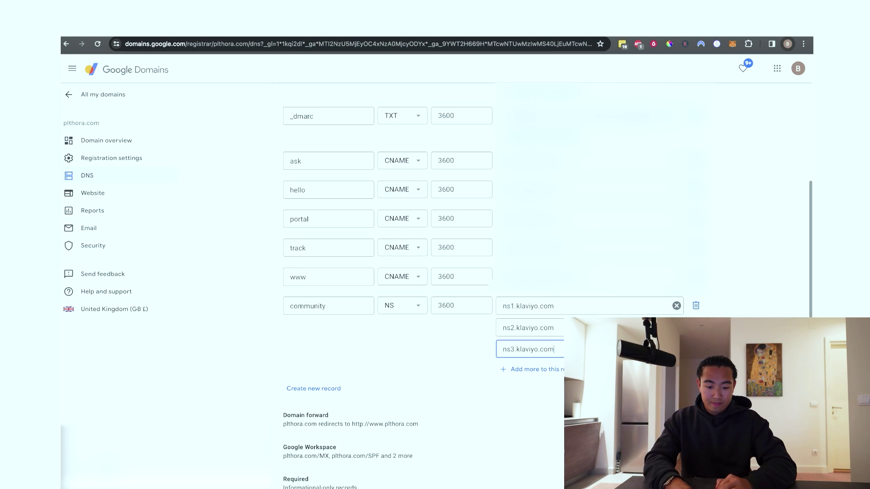
{"action": "left_click", "coordinate": [531, 369]}
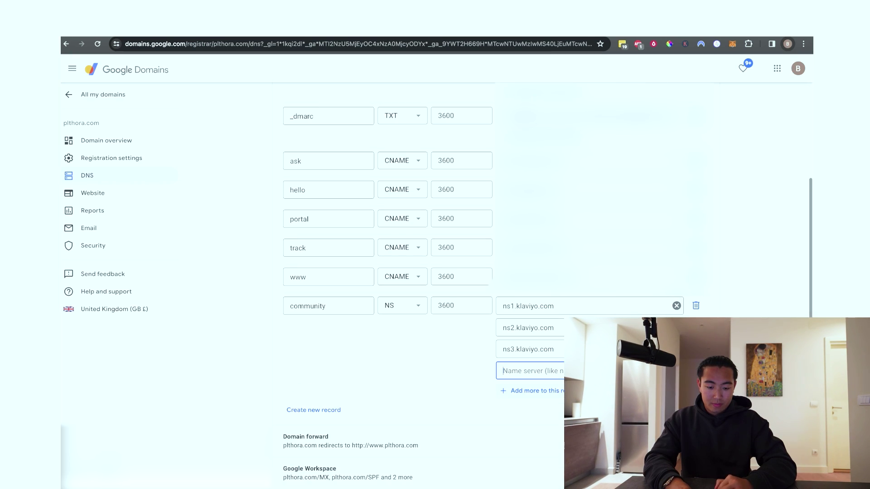
{"action": "key", "text": "ctrl+v"}
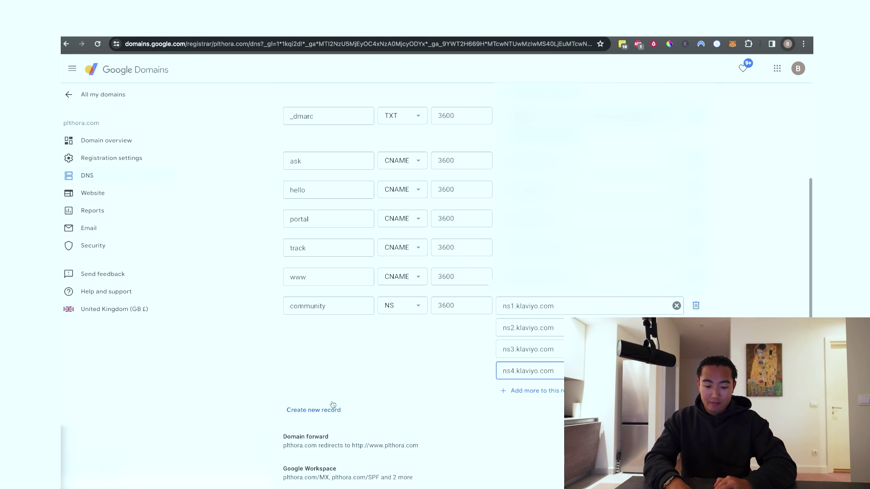
- Create another new record with a blank host and type TXT
{"action": "left_click", "coordinate": [329, 409]}
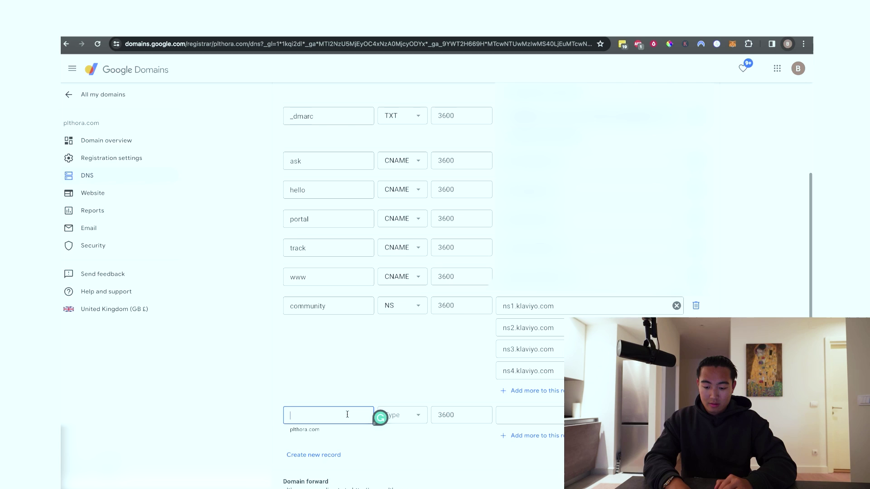
{"action": "type", "text": "@"}
{"action": "left_click", "coordinate": [413, 413]}
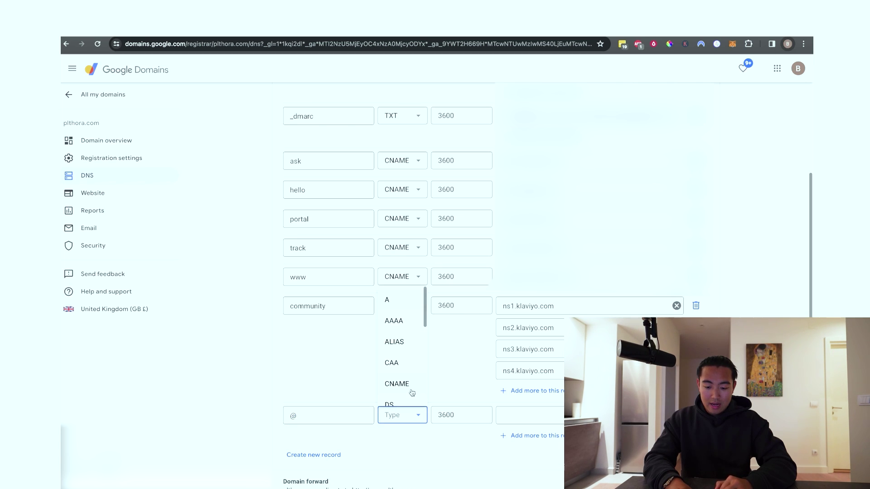
{"action": "left_click", "coordinate": [311, 416]}
{"action": "double_click", "coordinate": [310, 418]}
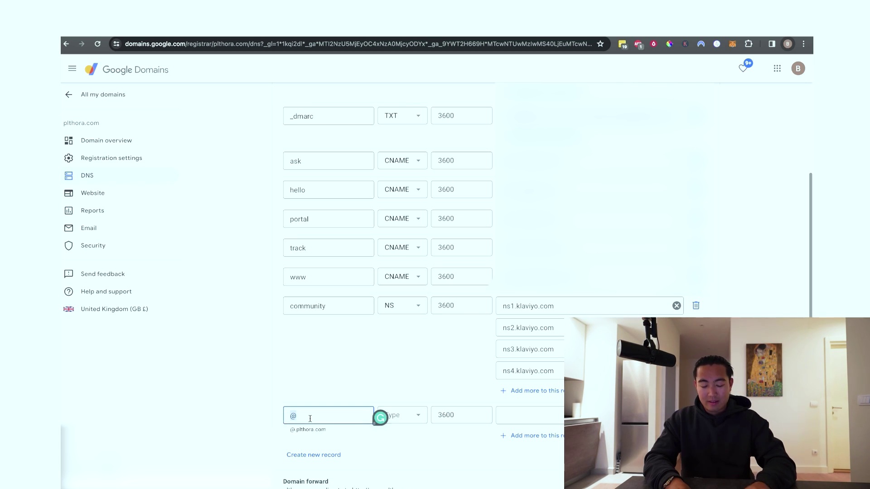
{"action": "key", "text": "BackSpace"}
{"action": "left_click", "coordinate": [415, 417]}
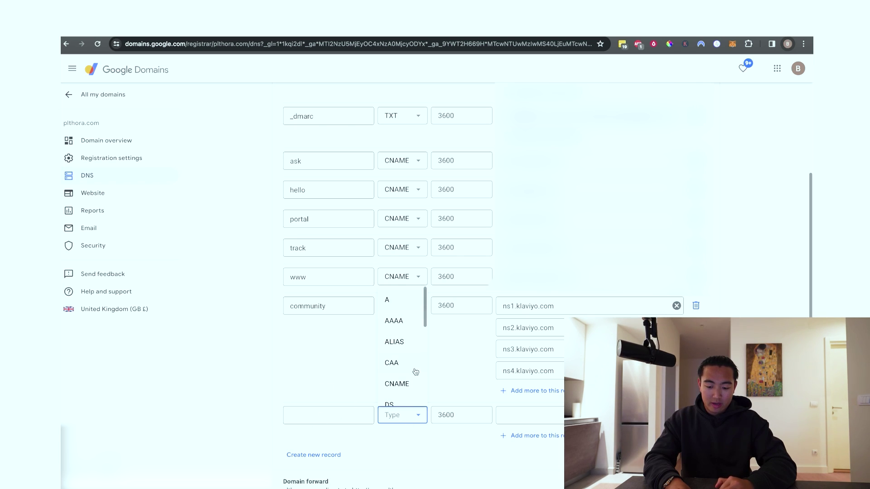
{"action": "scroll", "coordinate": [412, 372], "scroll_direction": "down", "scroll_amount": 5}
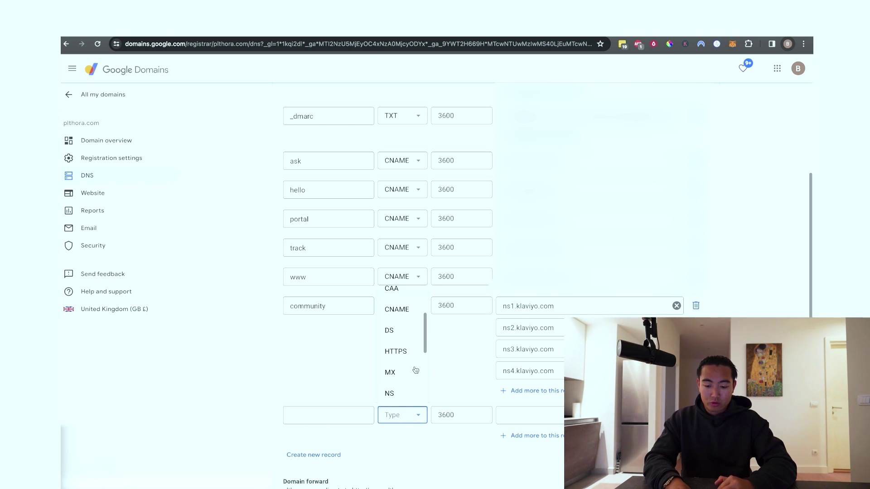
{"action": "scroll", "coordinate": [402, 349], "scroll_direction": "down", "scroll_amount": 2}
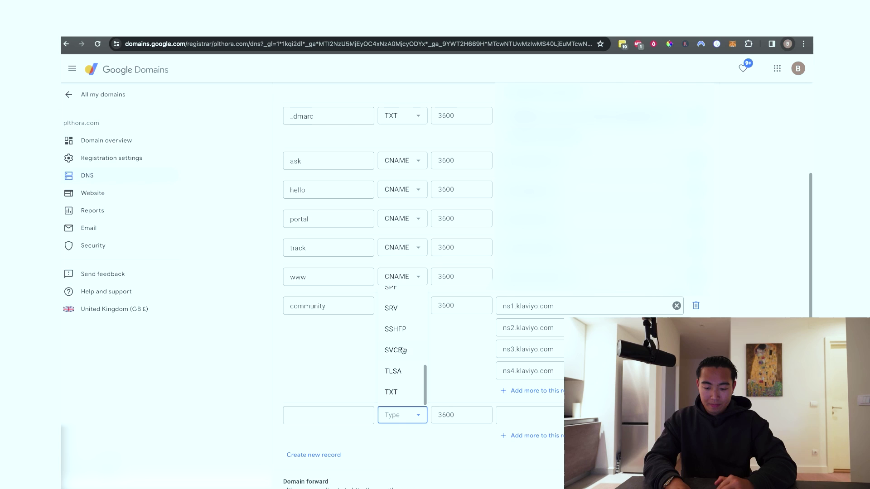
{"action": "left_click", "coordinate": [403, 392]}
- Paste the Klaviyo site-verification text as the TXT value and save the records
{"action": "left_click", "coordinate": [526, 415]}
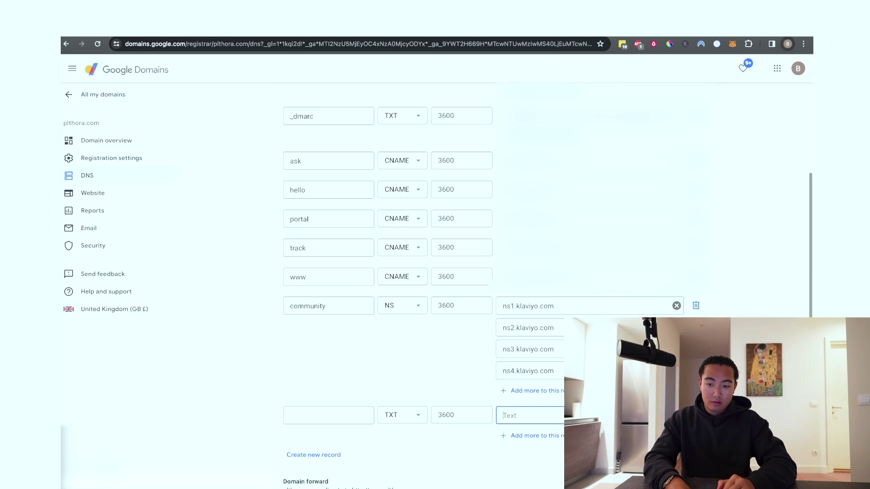
{"action": "key", "text": "ctrl+v"}
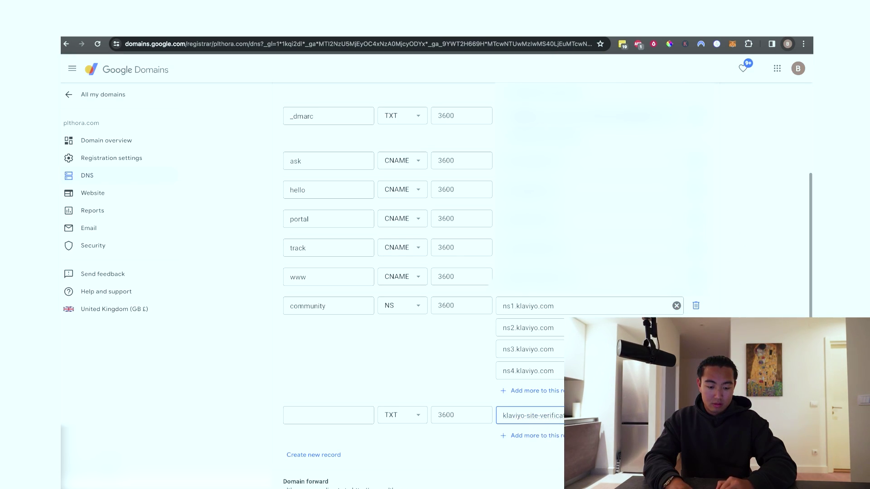
{"action": "key", "text": "Return"}
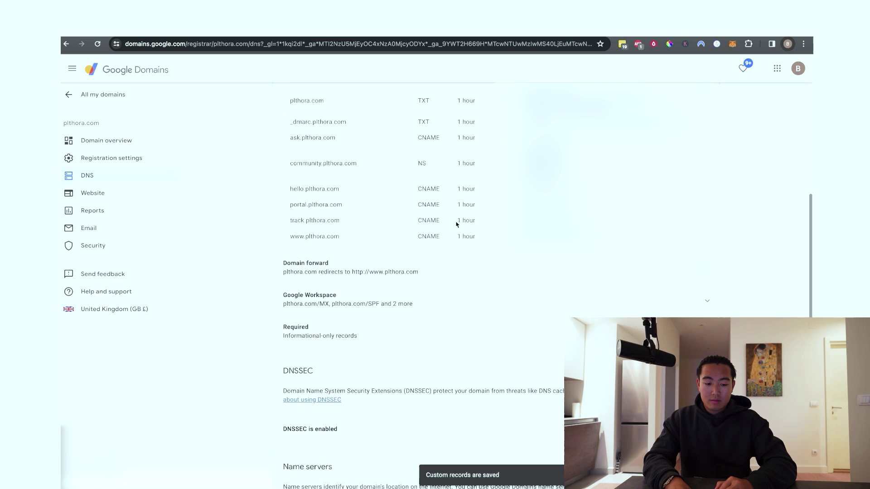
- Verify the records in Klaviyo so all four community NS rows turn green
{"action": "key", "text": "ctrl+Tab"}
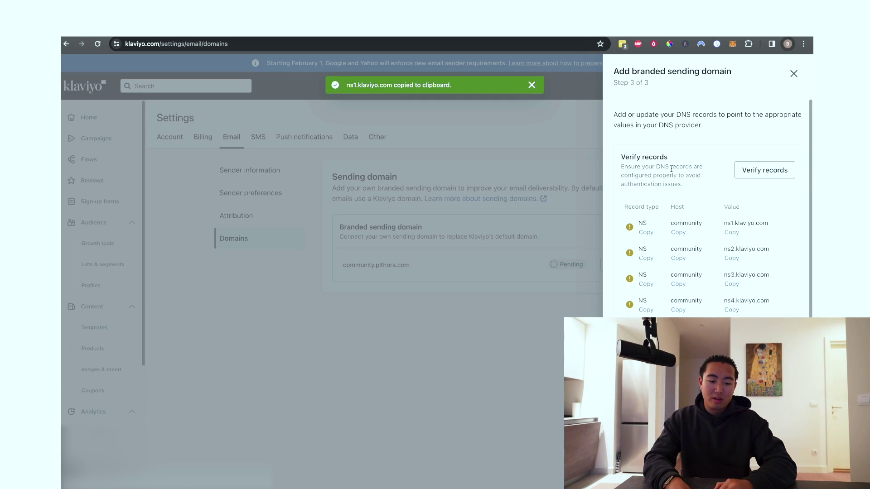
{"action": "left_click", "coordinate": [773, 176]}
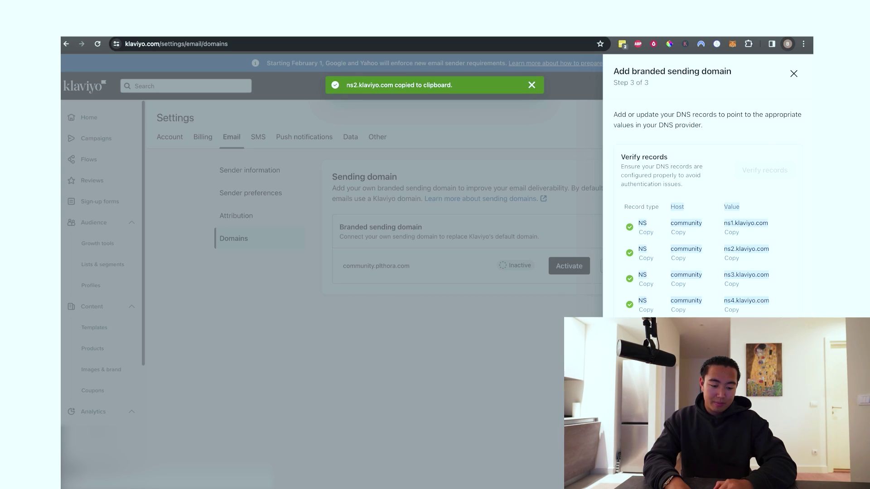
{"action": "left_click", "coordinate": [731, 284]}
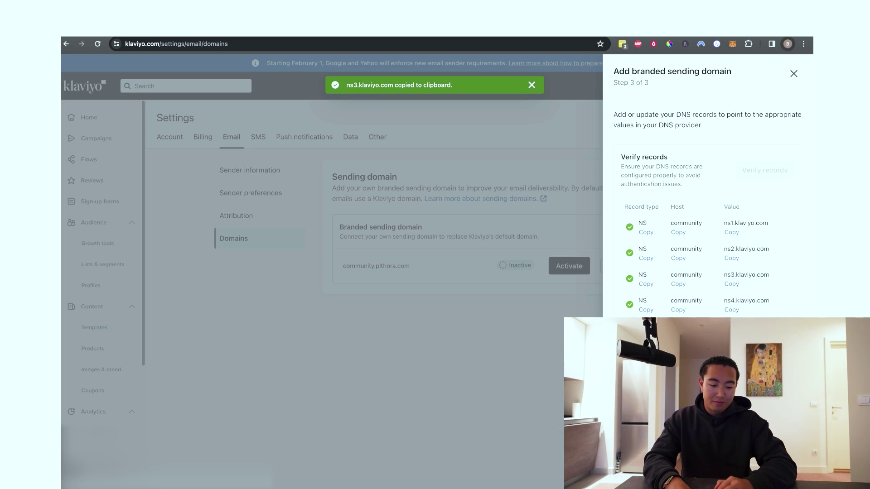
{"action": "left_click", "coordinate": [732, 310]}
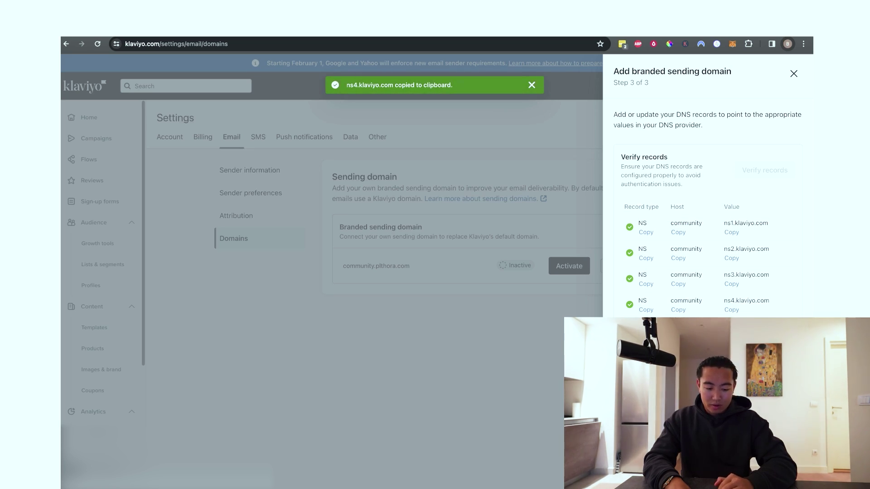